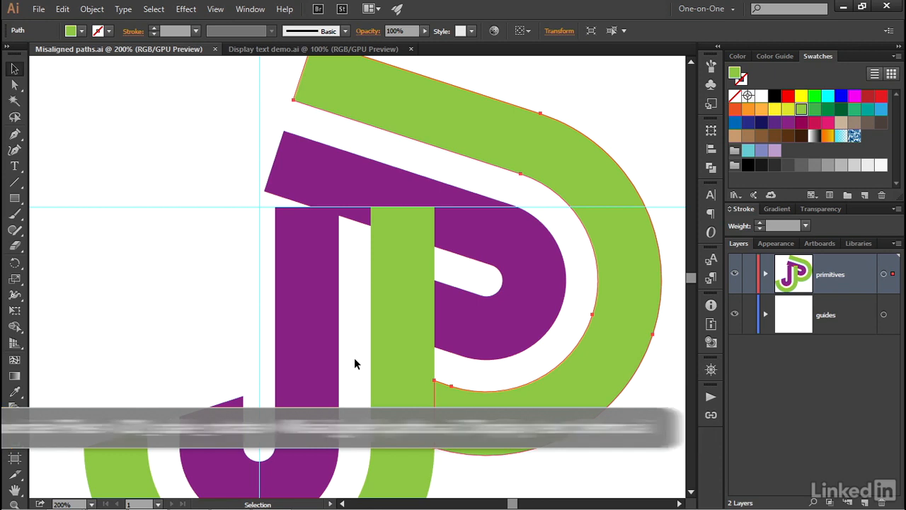
# - Select the green J path and activate the Shear tool
pyautogui.keyDown('shift'); pyautogui.click(391, 242); pyautogui.keyUp('shift')
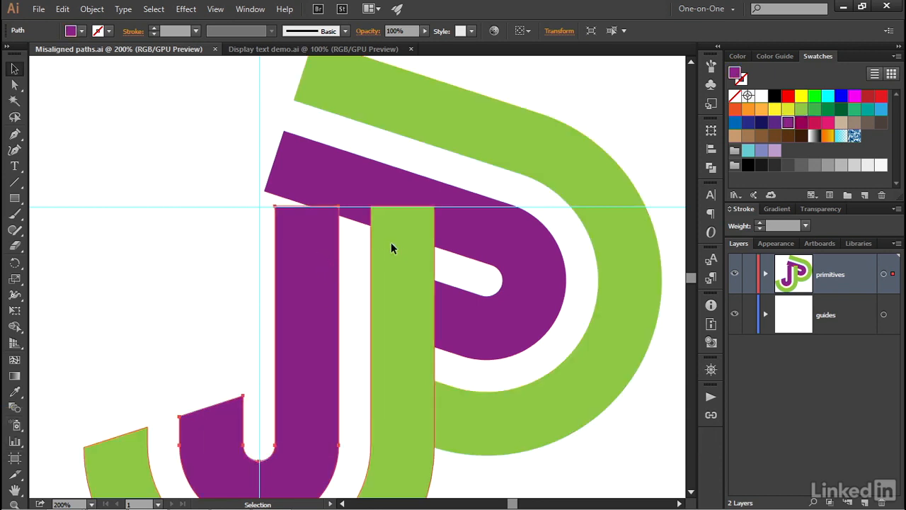
pyautogui.keyDown('shift'); pyautogui.click(326, 228); pyautogui.keyUp('shift')
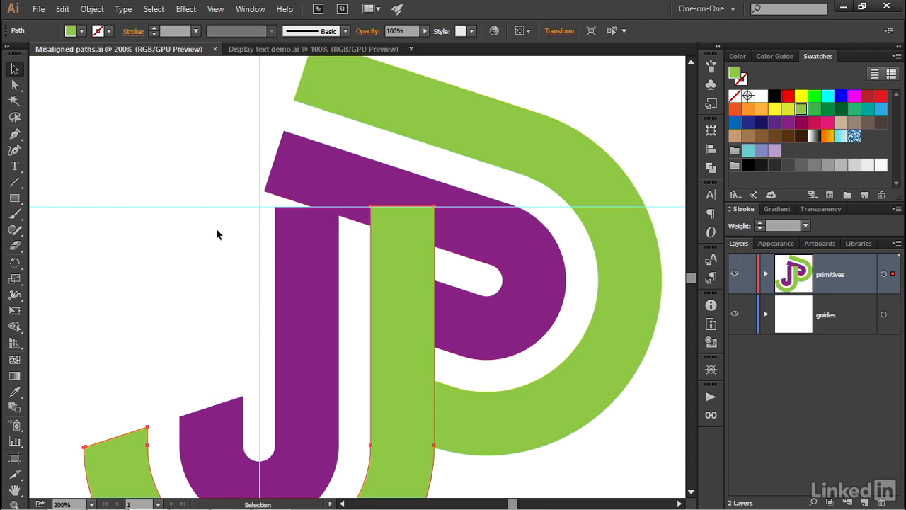
pyautogui.click(15, 281)
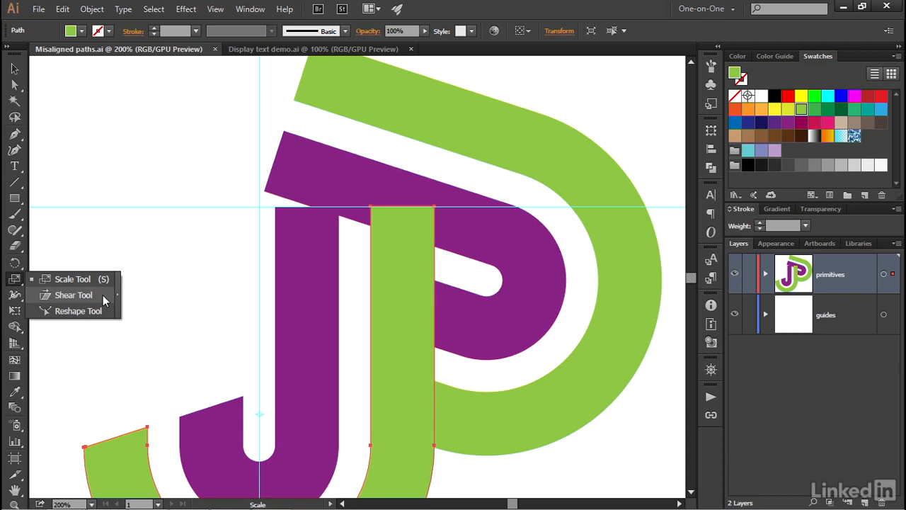
pyautogui.click(103, 295)
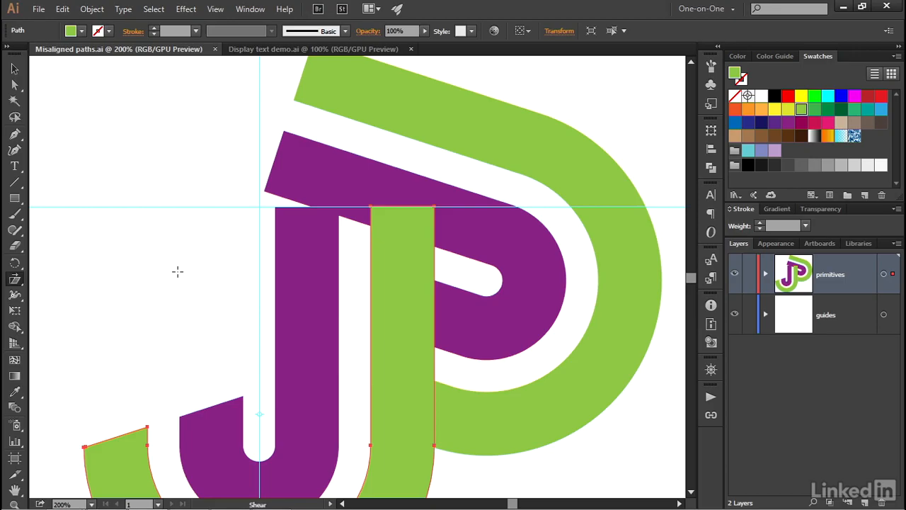
# - Switch to the browser and read the full Merriam-Webster definition of shear
pyautogui.hotkey('alt', 'Tab')
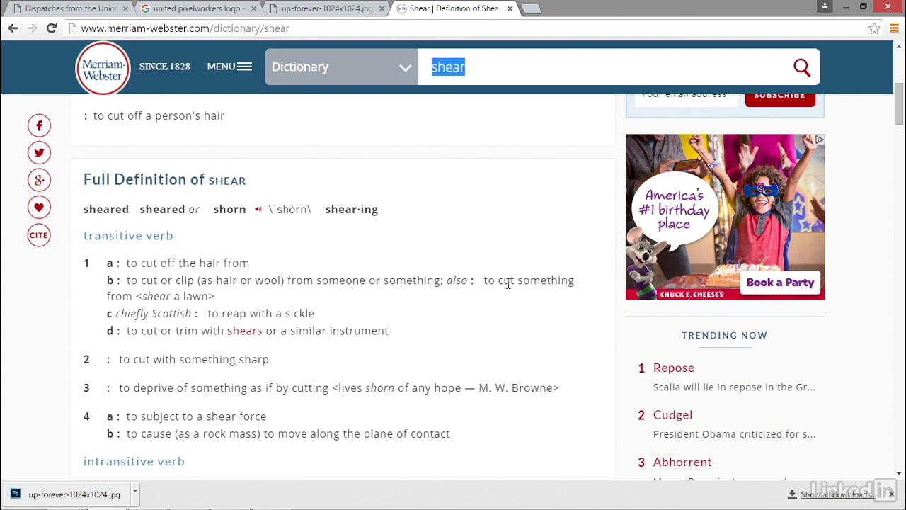
pyautogui.scroll(-1, 479, 317)
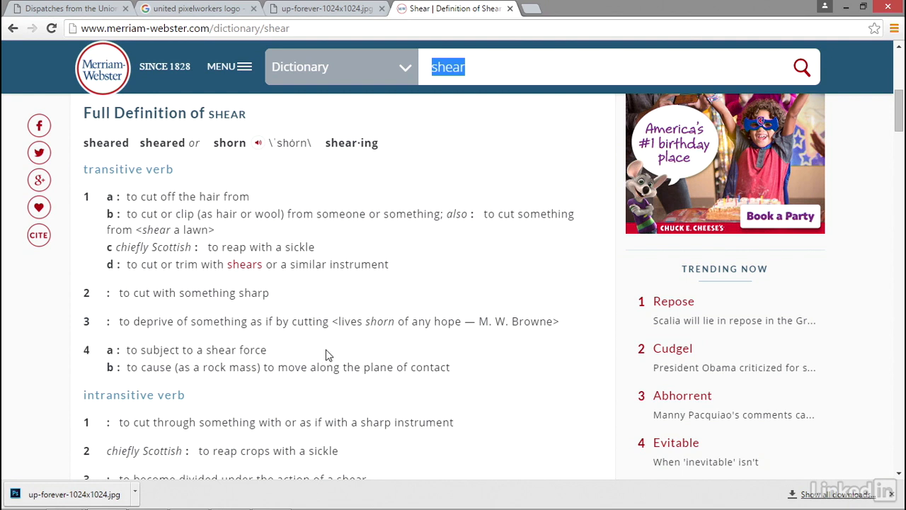
pyautogui.scroll(-1, 189, 335)
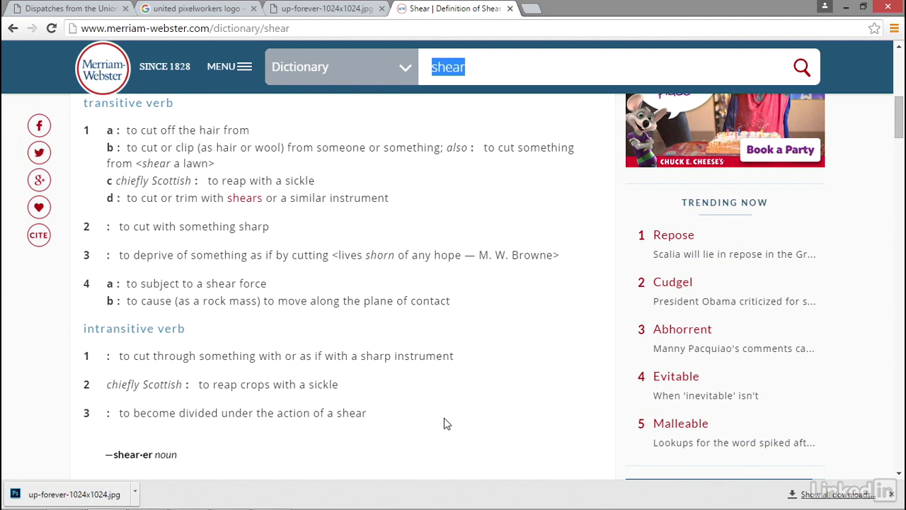
# - Switch back to Illustrator and choose the Shear tool for the selected green J path
pyautogui.hotkey('alt', 'Tab')
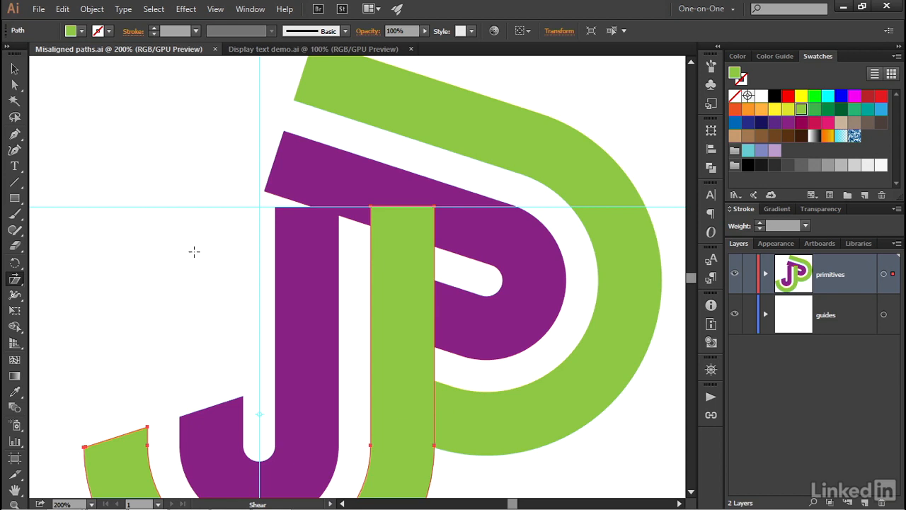
pyautogui.click(17, 280)
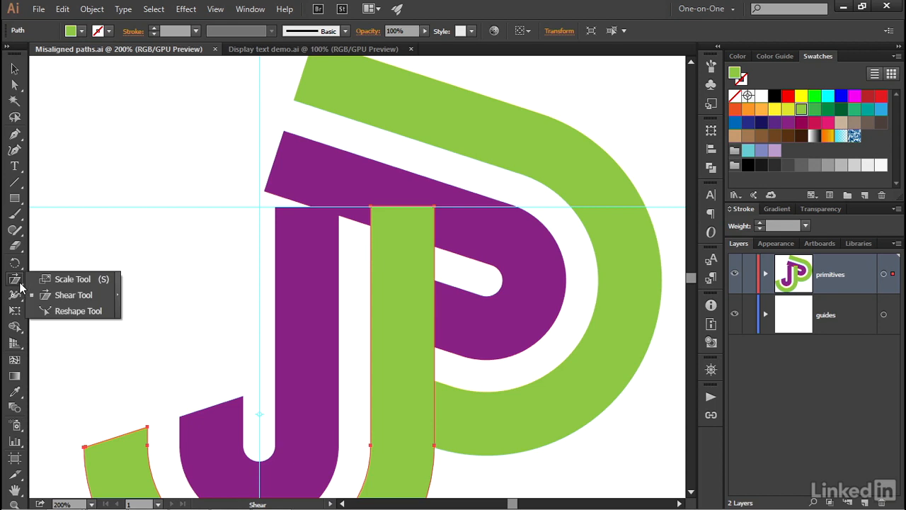
pyautogui.click(102, 294)
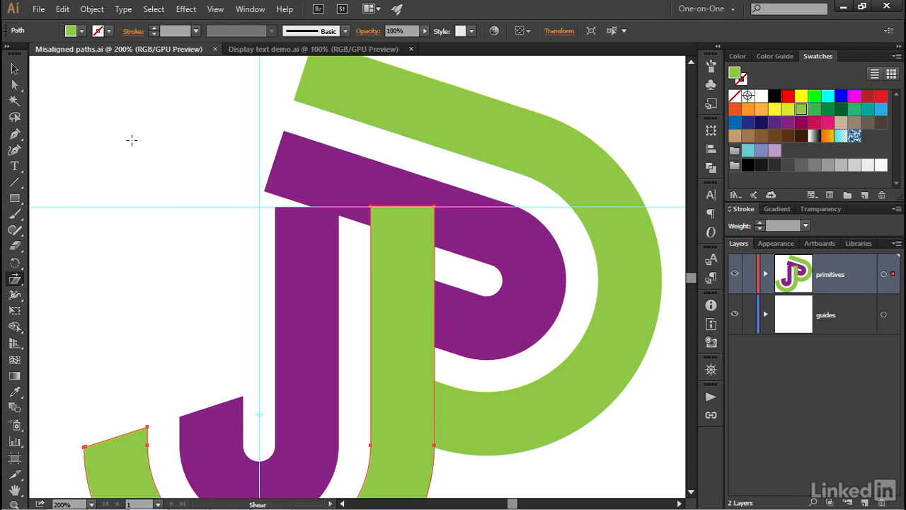
# - Switch to the Display text demo.ai document and activate the Selection tool
pyautogui.hotkey('ctrl', 'Tab')
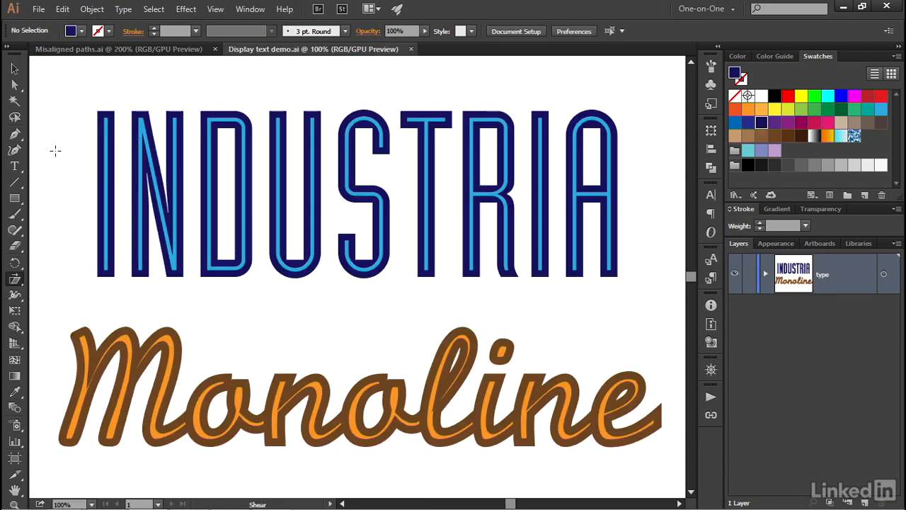
pyautogui.click(15, 70)
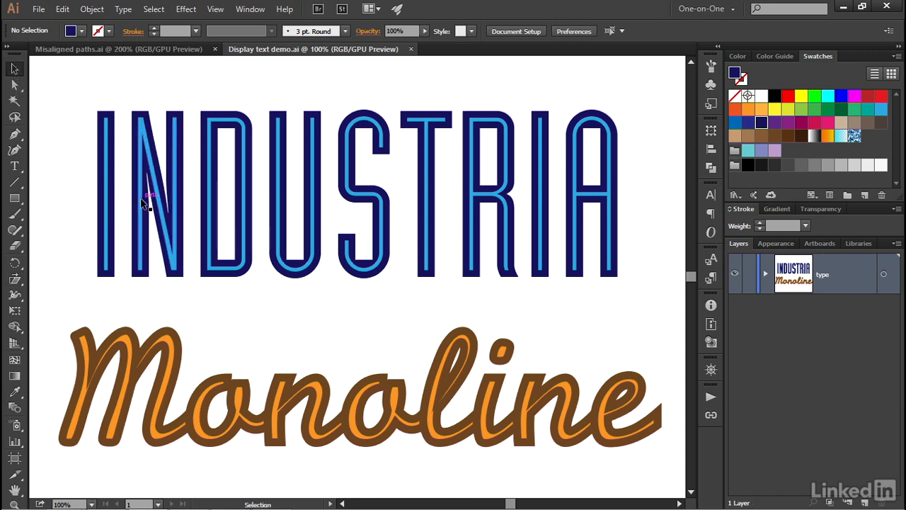
# - Try moving the dark blue INDUSTRIA outline off the light blue letters to compare both paths, and undo the move
pyautogui.moveTo(144, 203); pyautogui.dragTo(110, 263)
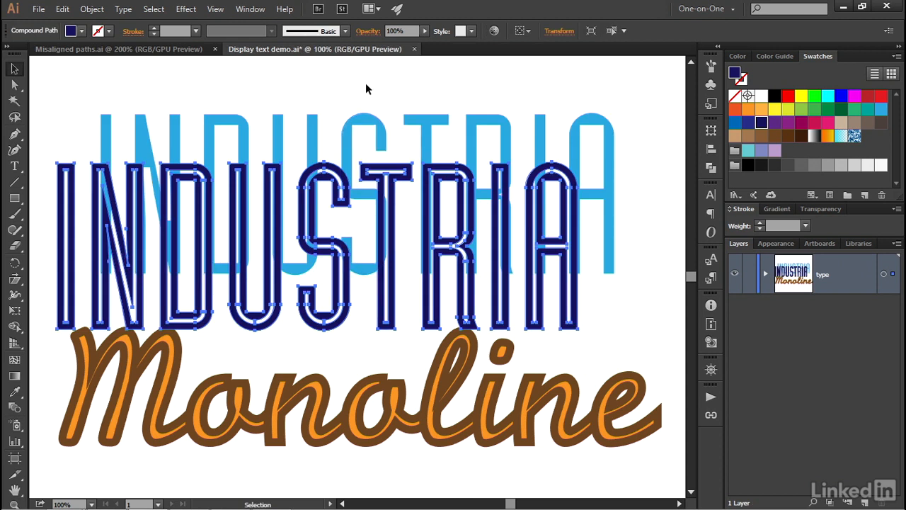
pyautogui.click(363, 126)
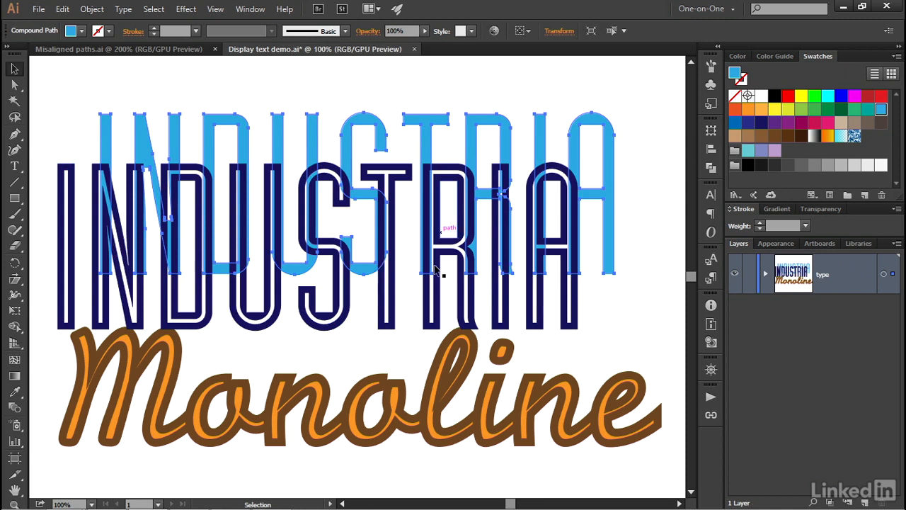
pyautogui.click(378, 322)
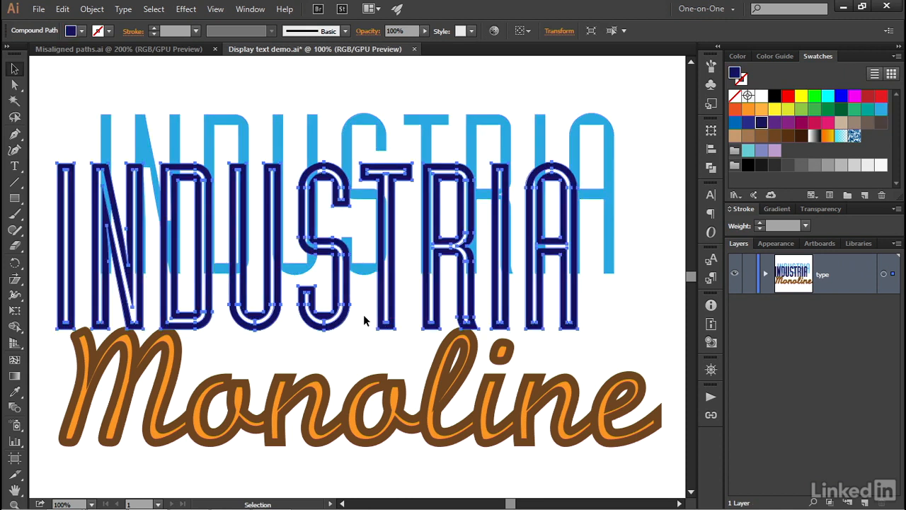
pyautogui.hotkey('ctrl', 'z')
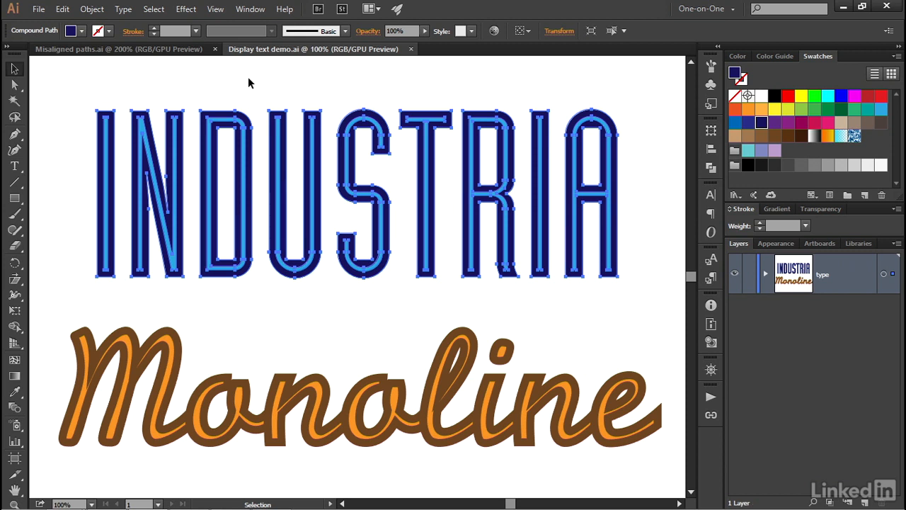
# - Select both INDUSTRIA compound paths with their selection edges hidden, and open the Shear tool's numeric options
pyautogui.moveTo(209, 78); pyautogui.dragTo(451, 170)
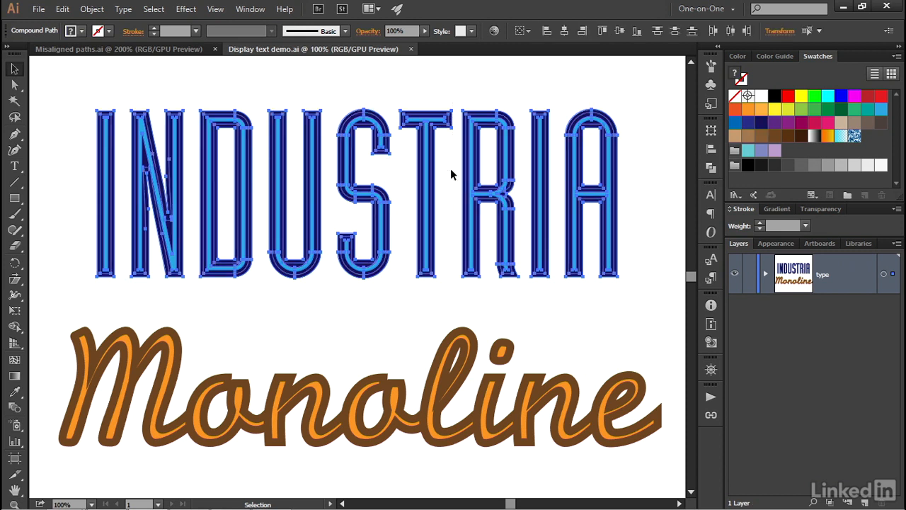
pyautogui.click(387, 78)
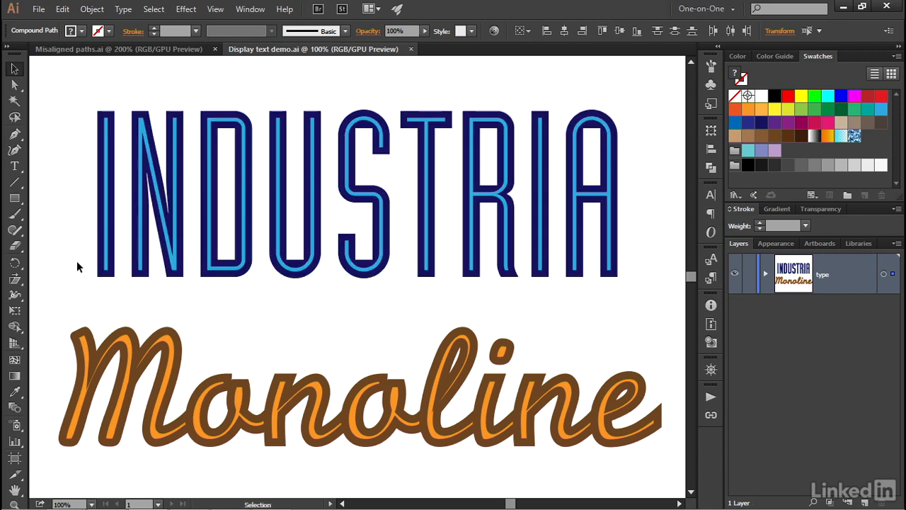
pyautogui.click(15, 281)
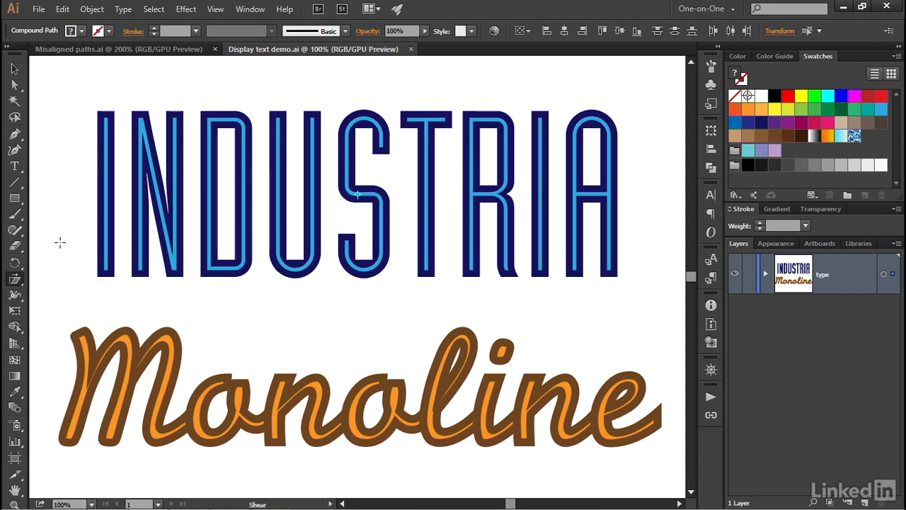
pyautogui.press('Return')
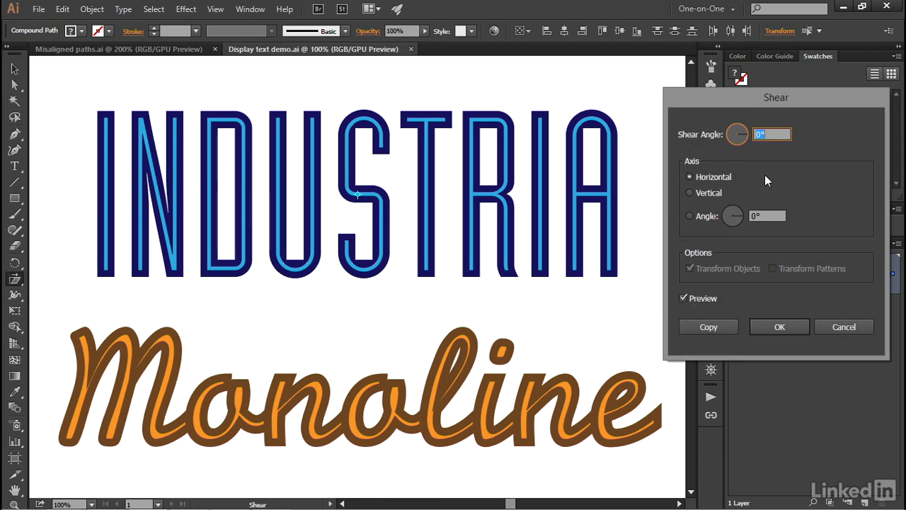
# - Preview horizontal shear angles of 15°, 5°, 7° and again 15° on the INDUSTRIA lettering
pyautogui.write('15')
pyautogui.press('Tab')
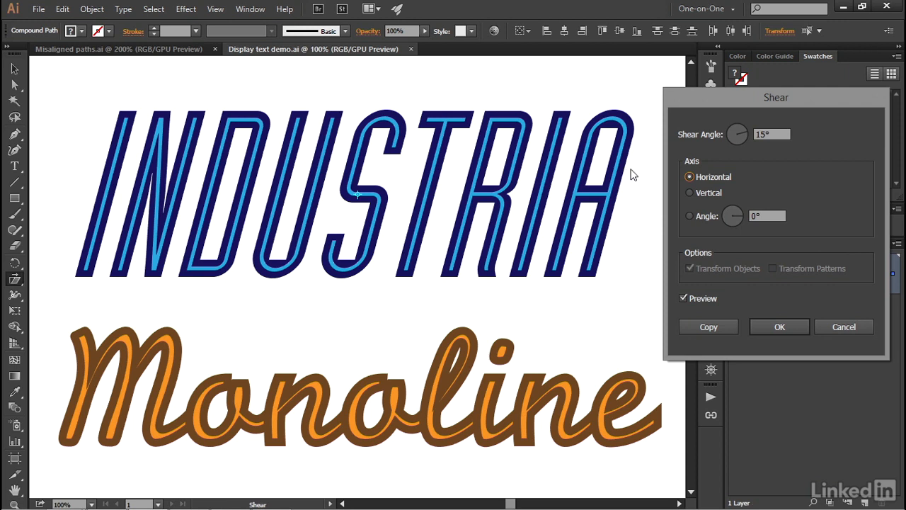
pyautogui.click(769, 136)
pyautogui.write('5')
pyautogui.press('Tab')
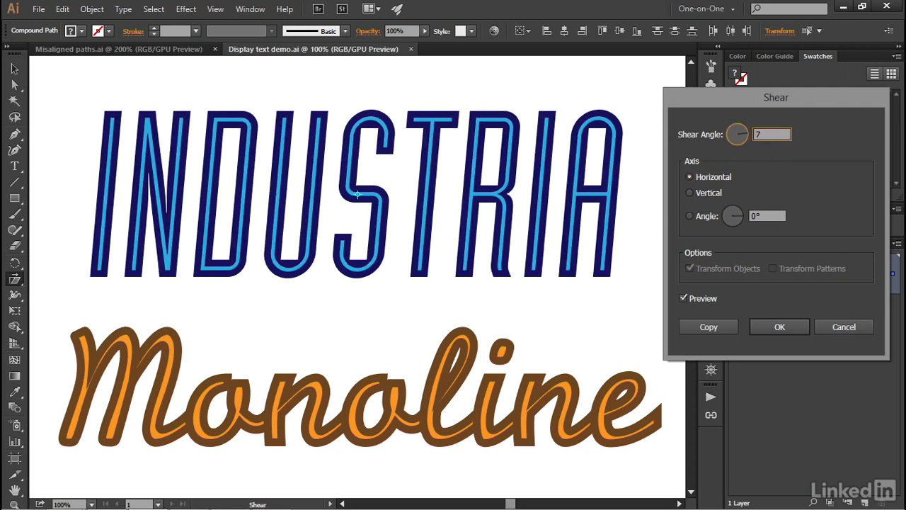
pyautogui.hotkey('shift', 'Tab')
pyautogui.write('7')
pyautogui.press('Tab')
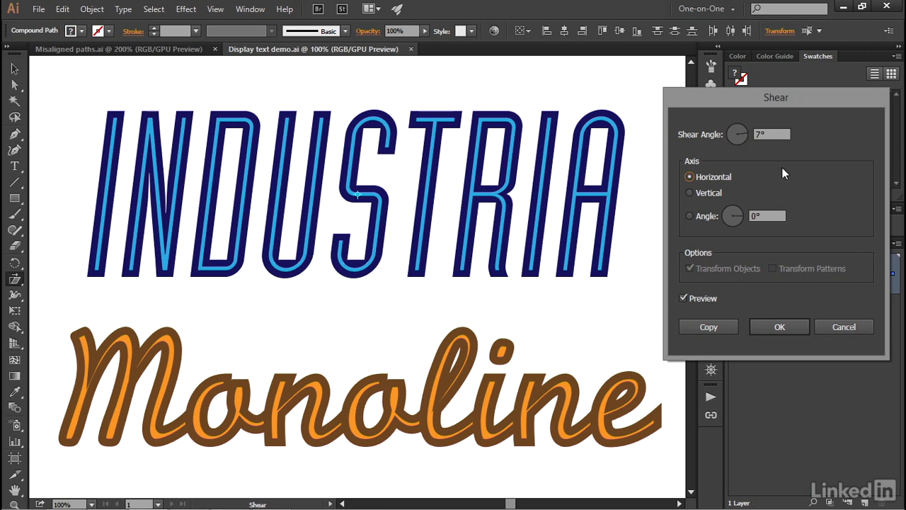
pyautogui.hotkey('shift', 'Tab')
pyautogui.write('15')
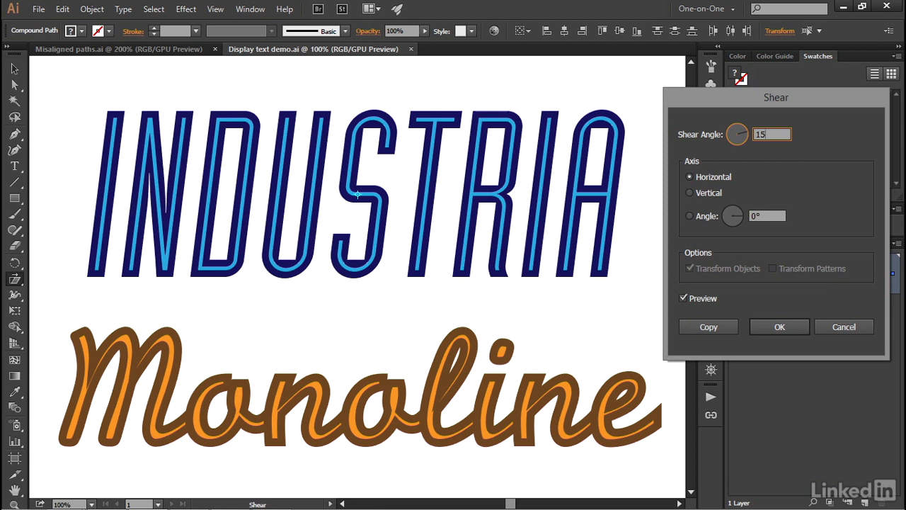
pyautogui.press('Tab')
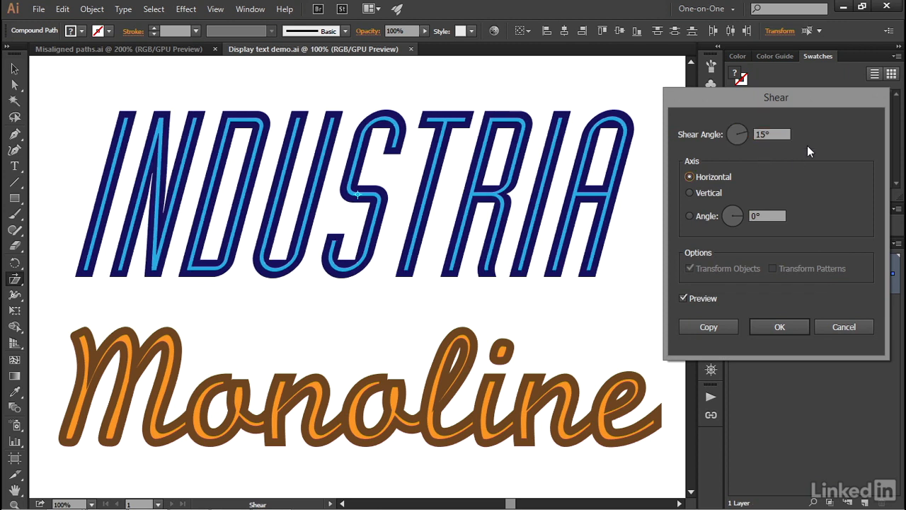
# - Set the shear angle of the INDUSTRIA lettering to 7°
pyautogui.hotkey('shift', 'Tab')
pyautogui.write('7')
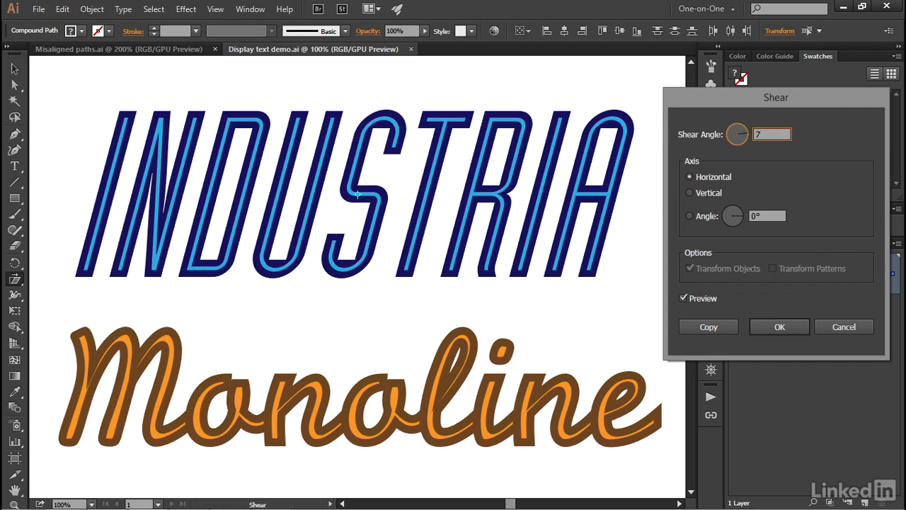
pyautogui.press('Tab')
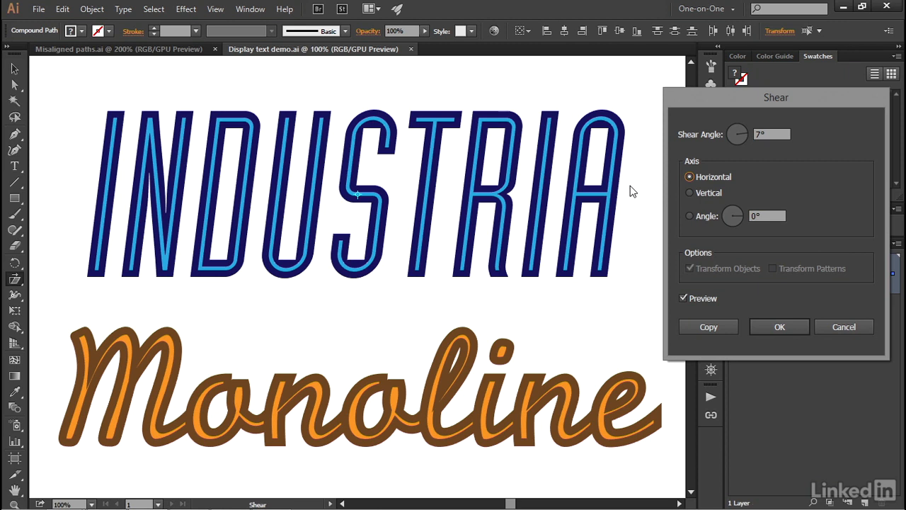
# - Compare the shear of the INDUSTRIA lettering along the vertical and horizontal axes
pyautogui.click(690, 193)
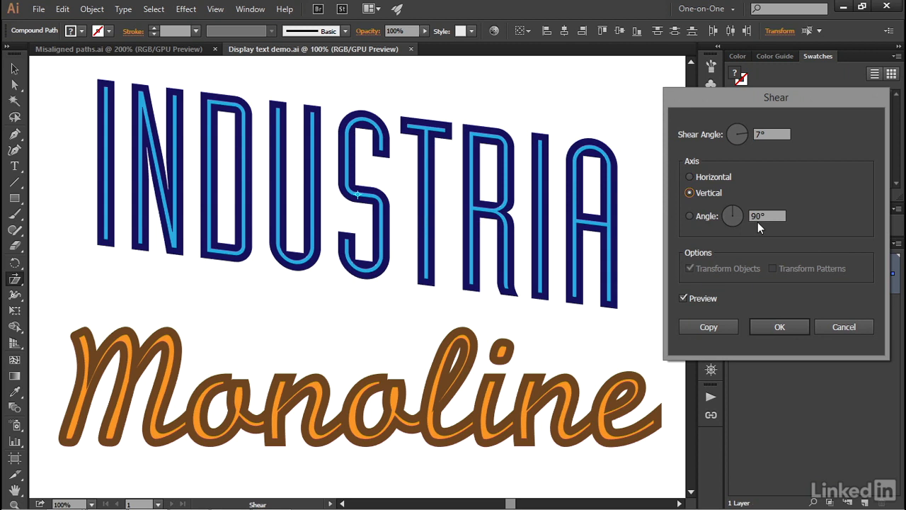
pyautogui.click(706, 177)
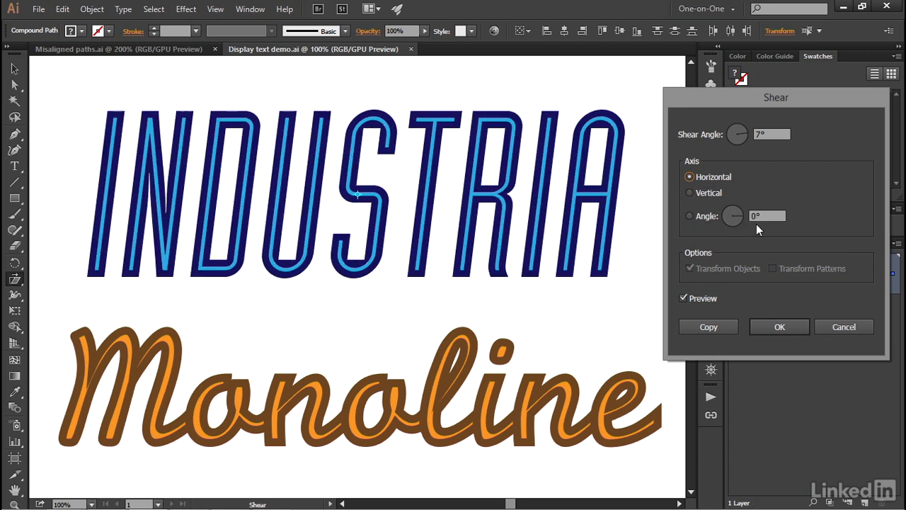
pyautogui.click(708, 192)
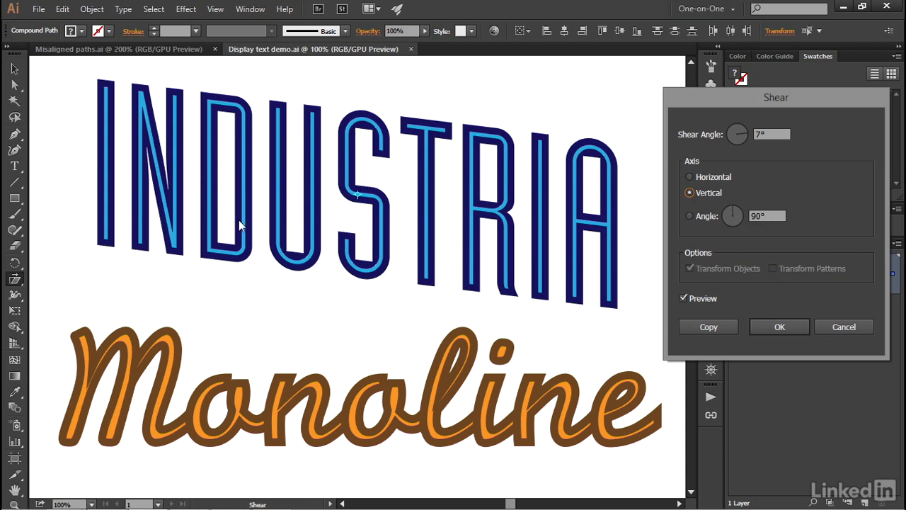
pyautogui.click(690, 177)
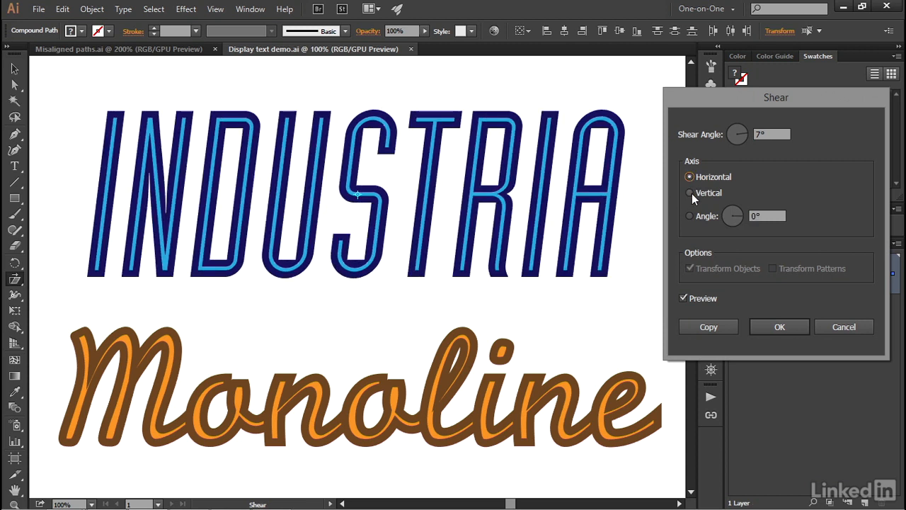
pyautogui.click(690, 193)
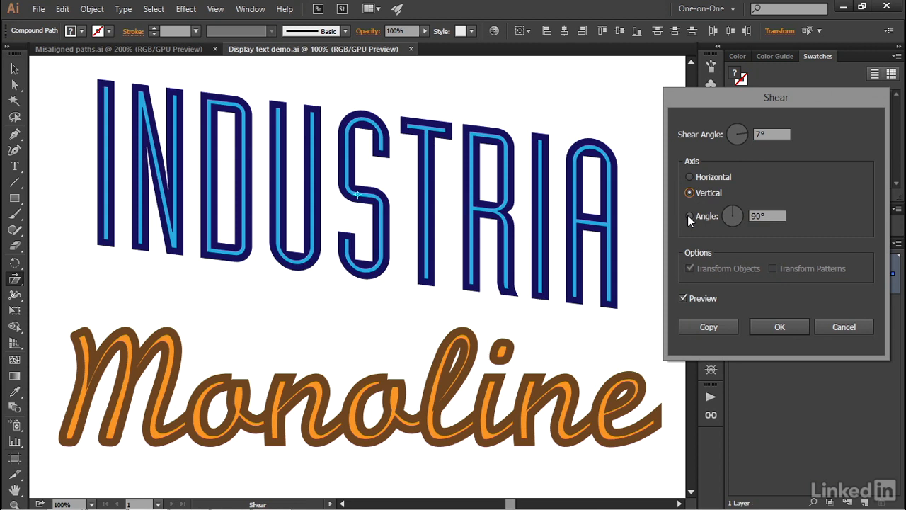
# - Set the shear axis to a custom angle of 45°
pyautogui.click(690, 216)
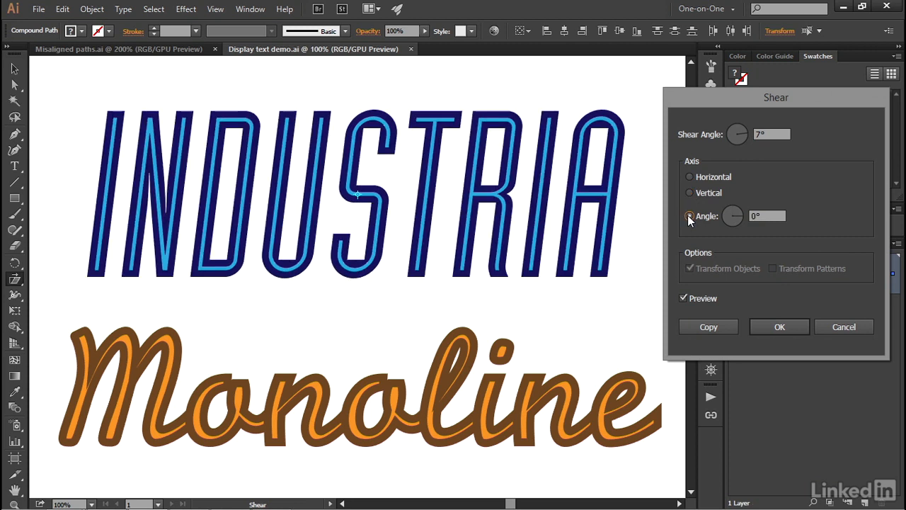
pyautogui.doubleClick(761, 215)
pyautogui.write('45')
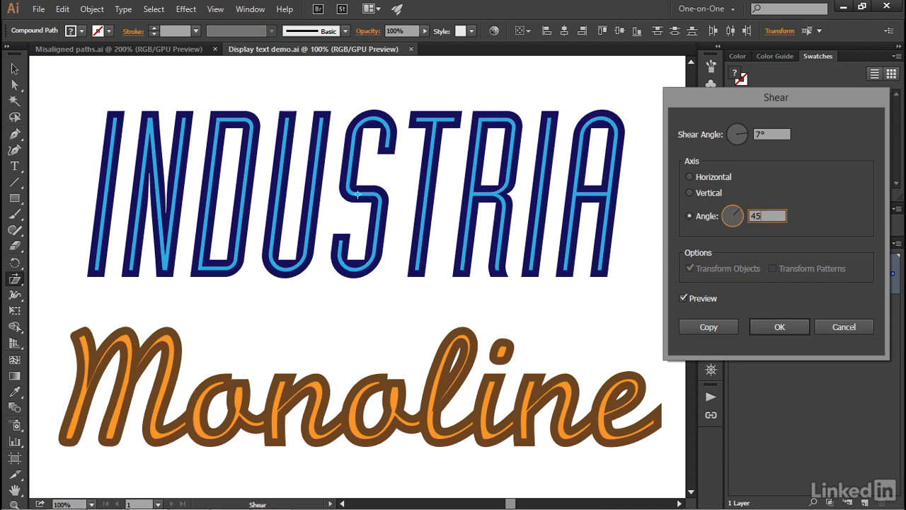
pyautogui.press('Tab')
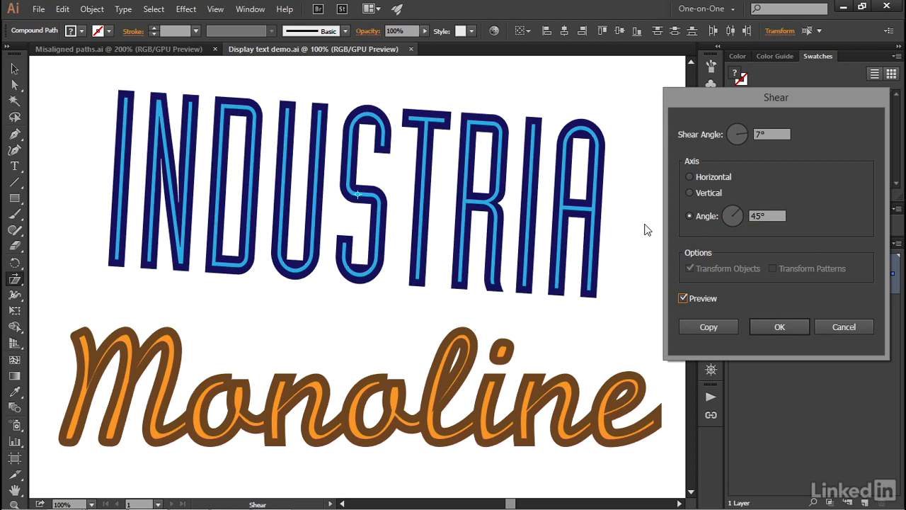
# - Preview the 7° shear of the INDUSTRIA lettering with custom axis angles of 0°, 30°, 60°, 90° and 135°
pyautogui.click(768, 214)
pyautogui.write('0')
pyautogui.press('Tab')
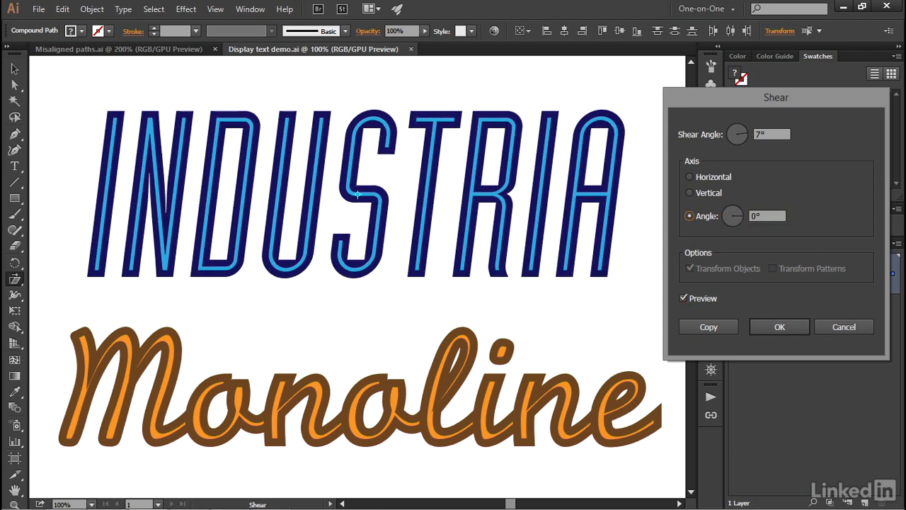
pyautogui.click(756, 216)
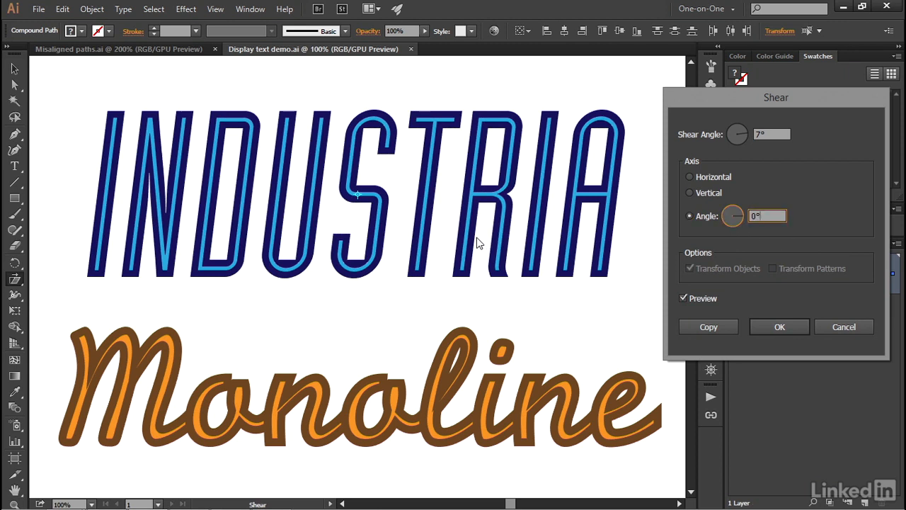
pyautogui.hotkey('shift', 'Up')
pyautogui.hotkey('shift', 'Up')
pyautogui.hotkey('shift', 'Up')
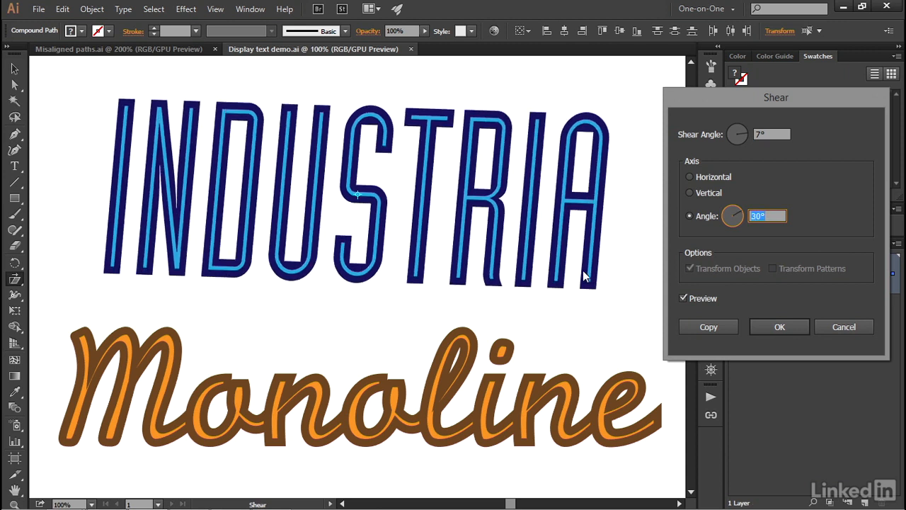
pyautogui.hotkey('shift', 'Up')
pyautogui.hotkey('shift', 'Up')
pyautogui.hotkey('shift', 'Up')
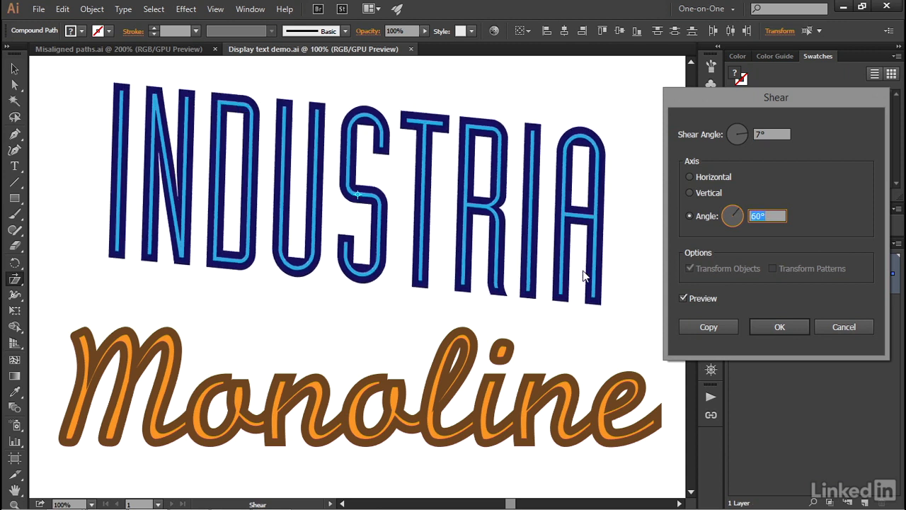
pyautogui.hotkey('shift', 'Up')
pyautogui.hotkey('shift', 'Up')
pyautogui.hotkey('shift', 'Up')
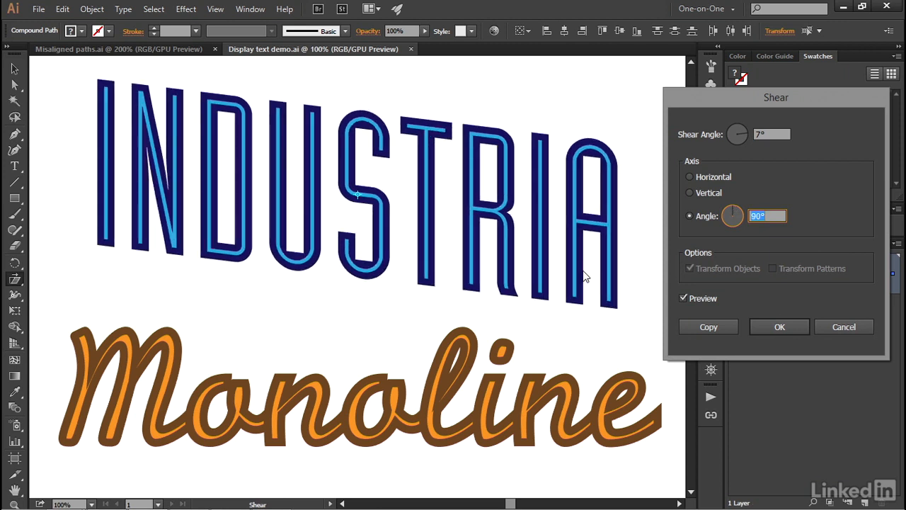
pyautogui.write('135')
pyautogui.press('Tab')
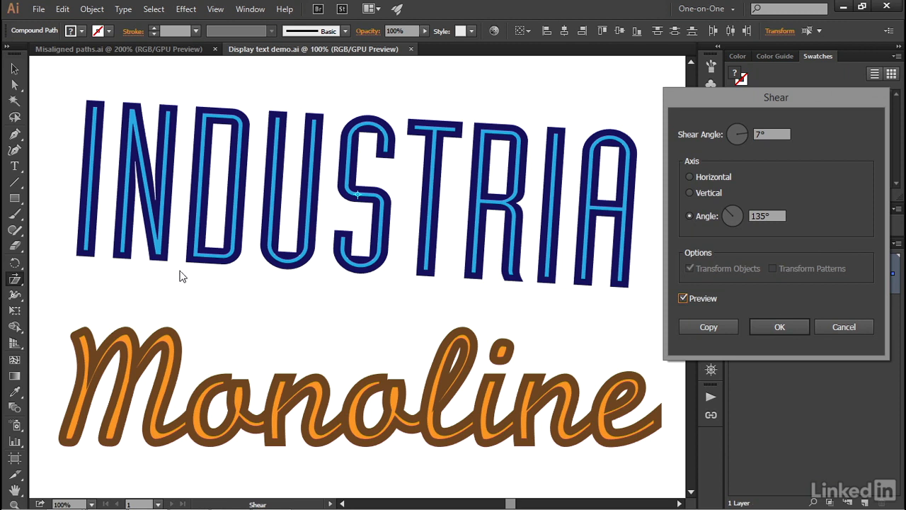
# - Set the shear axis to horizontal and apply the 7° shear to the INDUSTRIA lettering
pyautogui.click(690, 177)
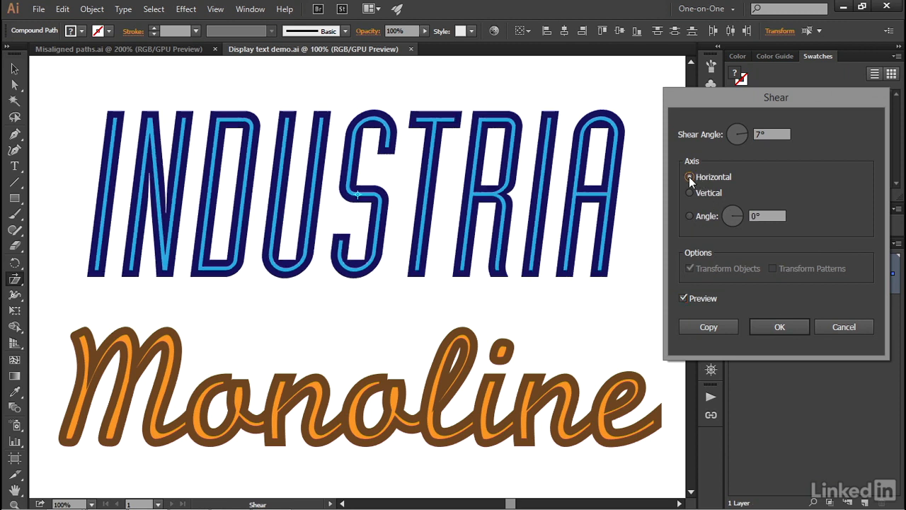
pyautogui.click(762, 326)
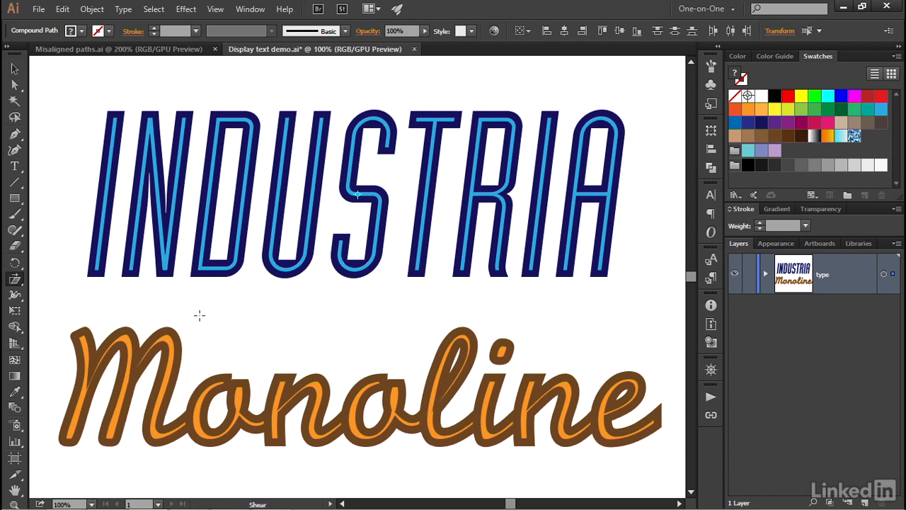
# - Select the Monoline lettering and show its selection edges
pyautogui.press('v')
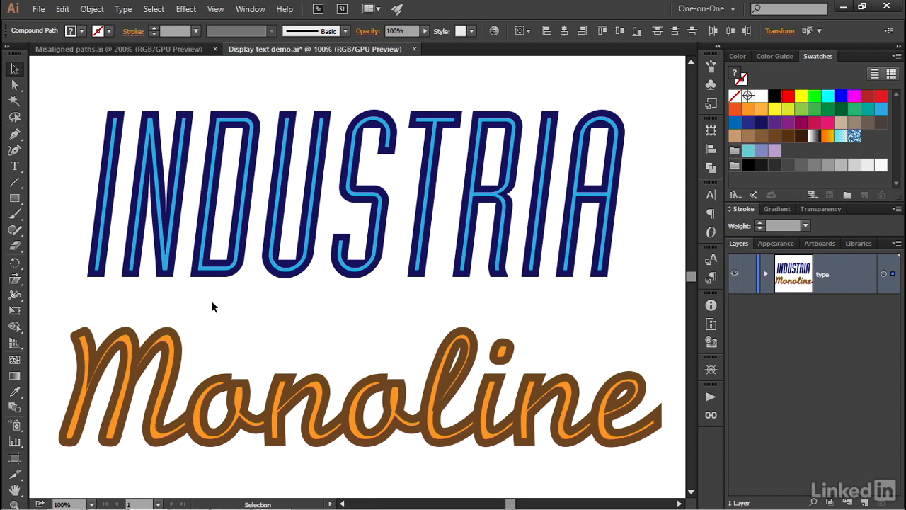
pyautogui.moveTo(211, 389); pyautogui.dragTo(210, 384)
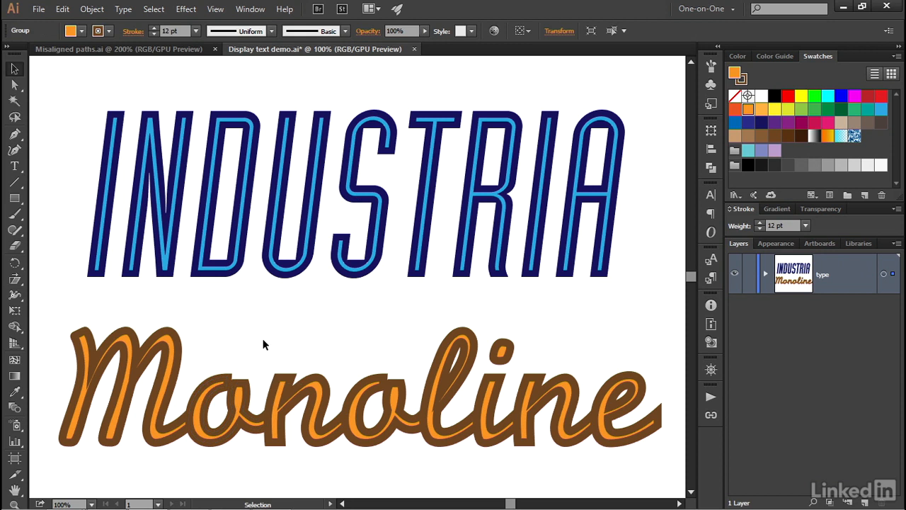
pyautogui.hotkey('ctrl', 'h')
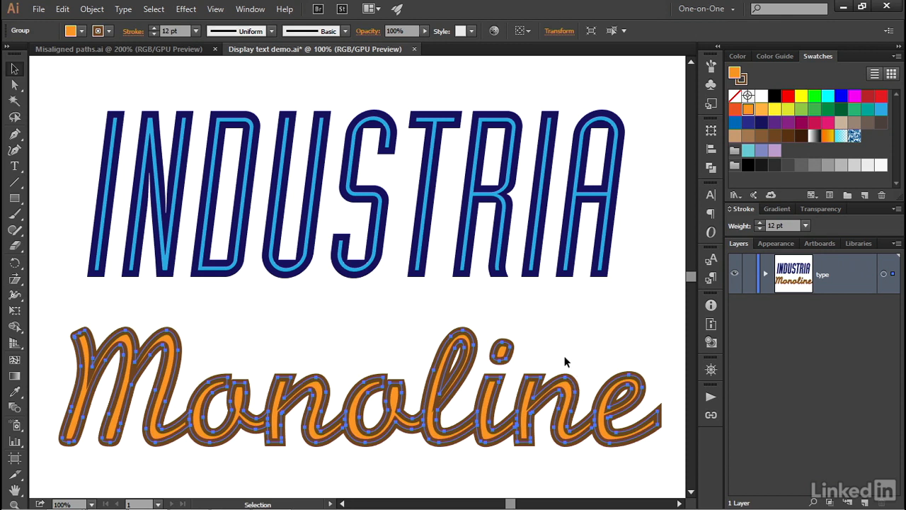
# - Move the 12 pt stroke below the fill in the Monoline compound path's appearance, and hide the selection edges
pyautogui.click(251, 9)
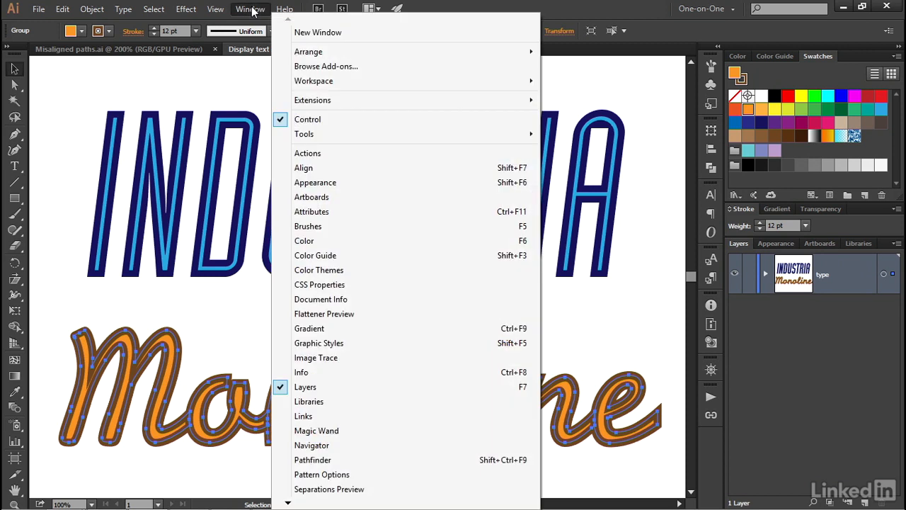
pyautogui.click(345, 182)
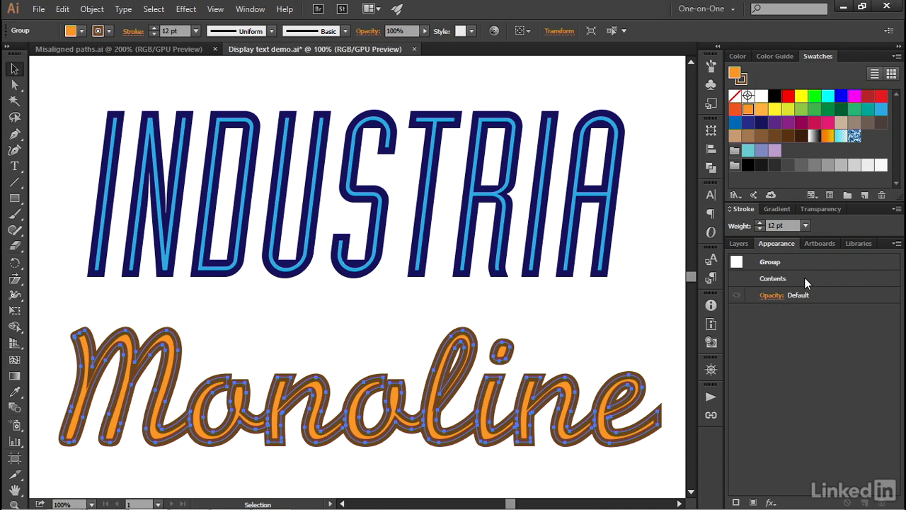
pyautogui.doubleClick(800, 279)
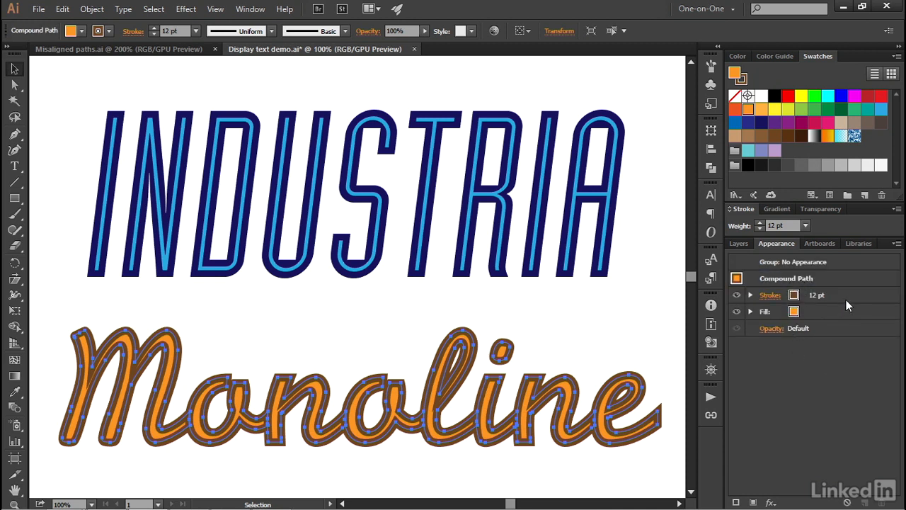
pyautogui.moveTo(835, 295); pyautogui.dragTo(839, 327)
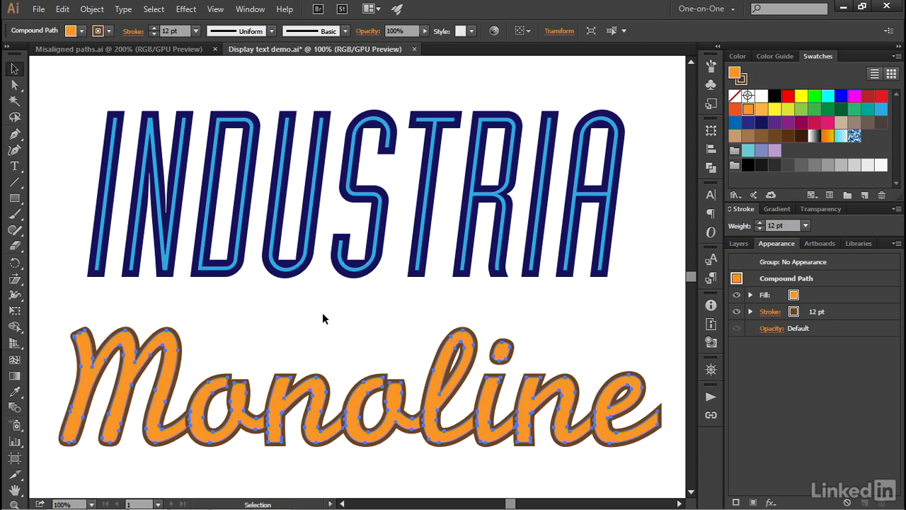
pyautogui.hotkey('ctrl', 'h')
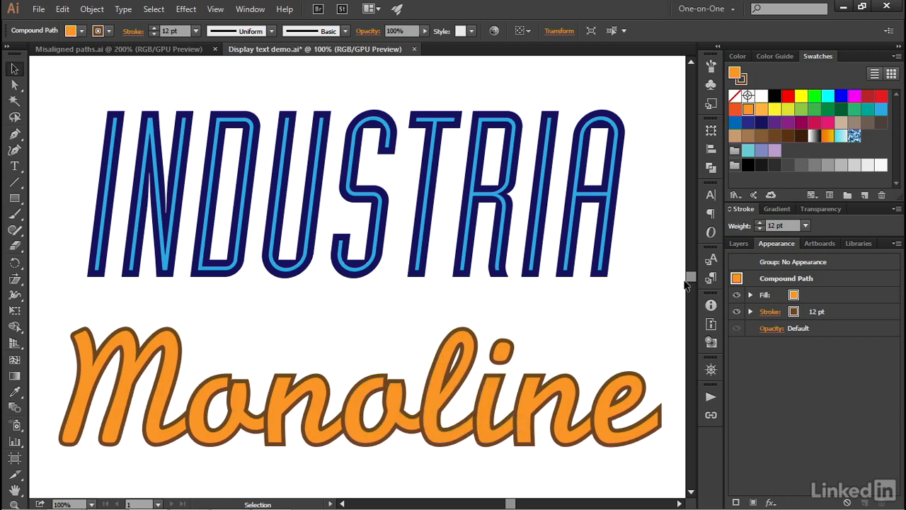
# - Unite the overlapping Monoline letters with the Pathfinder Unite operation
pyautogui.click(711, 170)
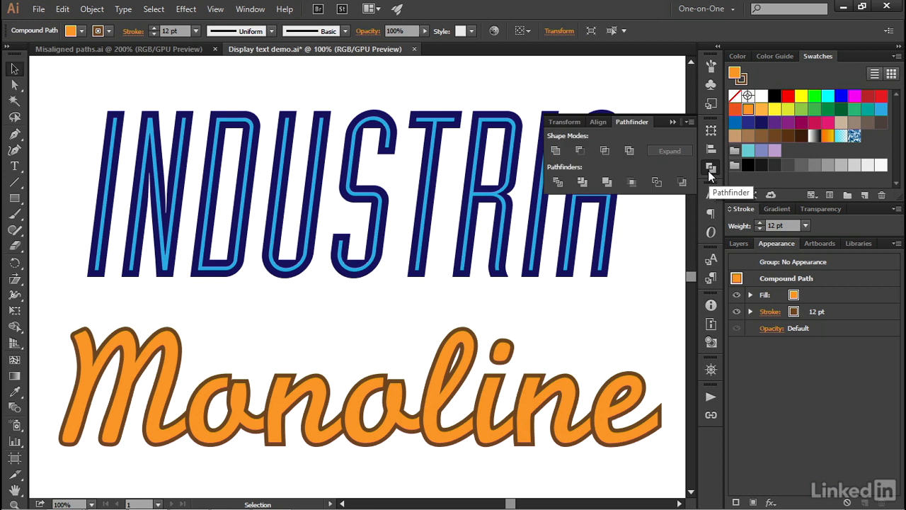
pyautogui.click(585, 180)
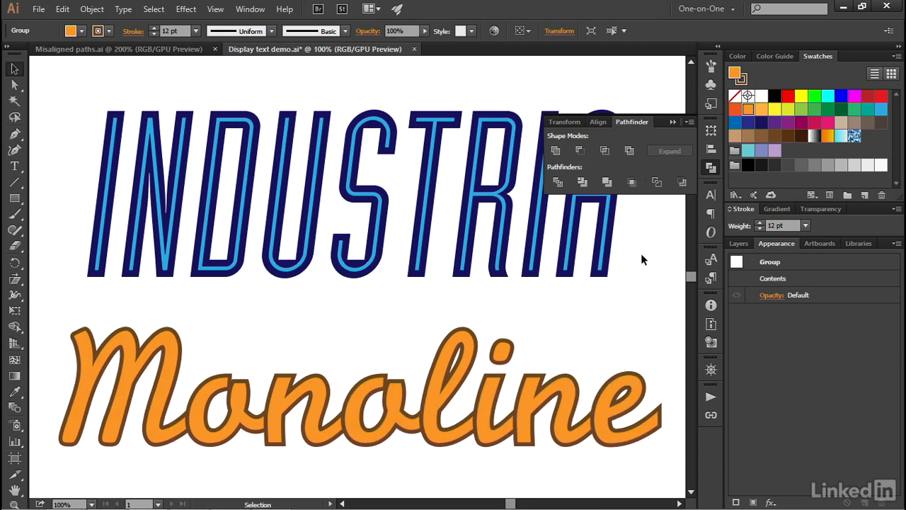
pyautogui.click(557, 156)
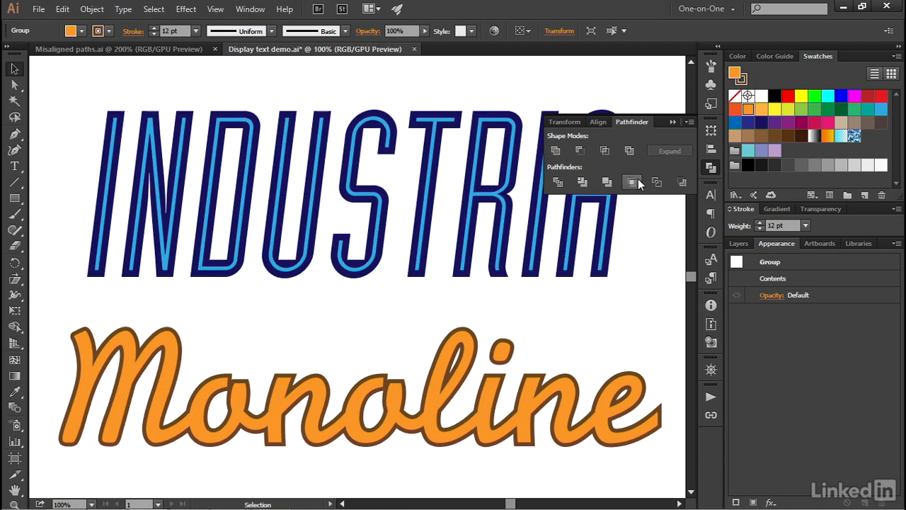
pyautogui.click(675, 122)
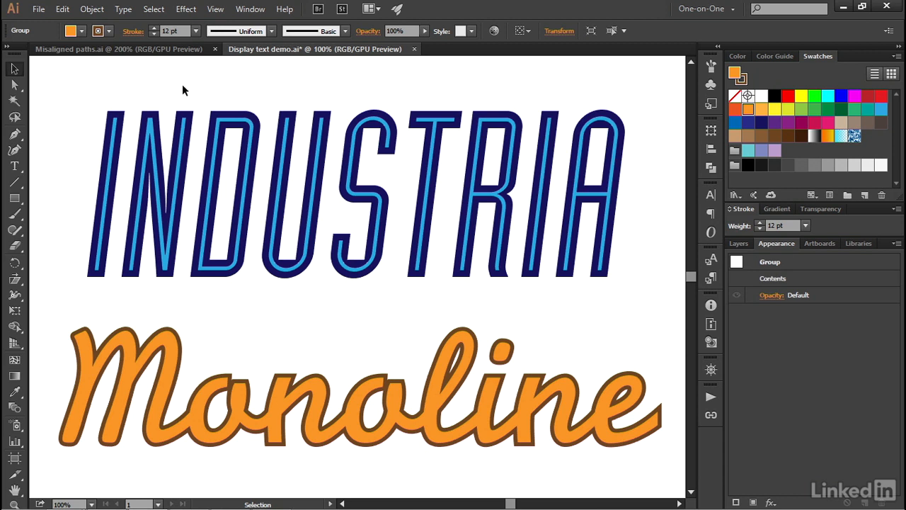
# - Make the united Monoline lettering into a single compound path
pyautogui.click(93, 10)
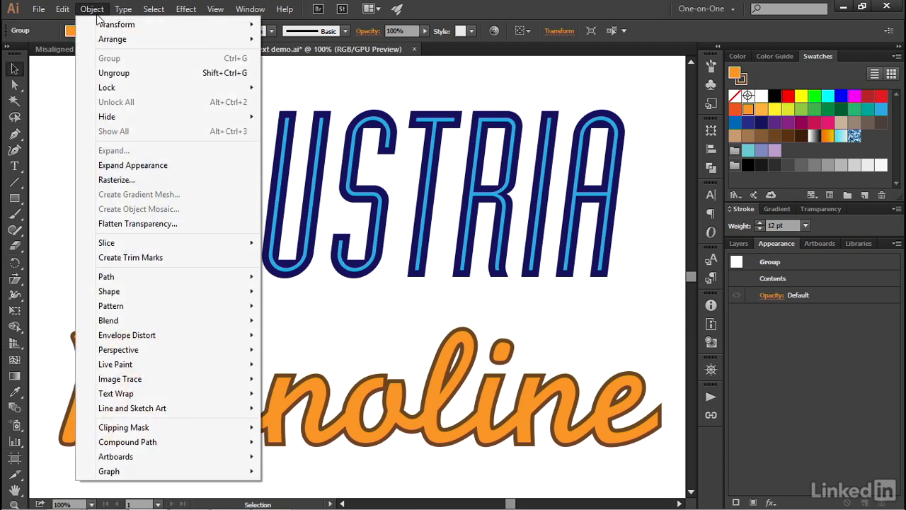
pyautogui.moveTo(192, 442)
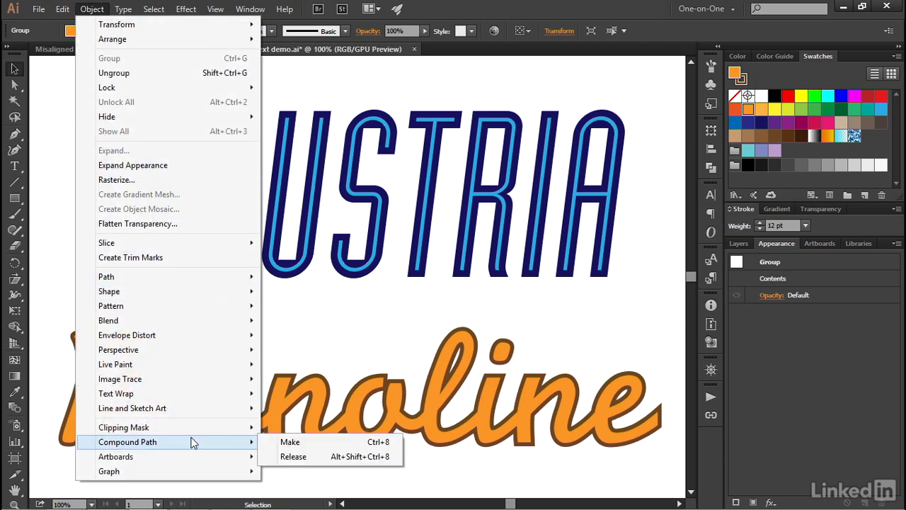
pyautogui.click(323, 444)
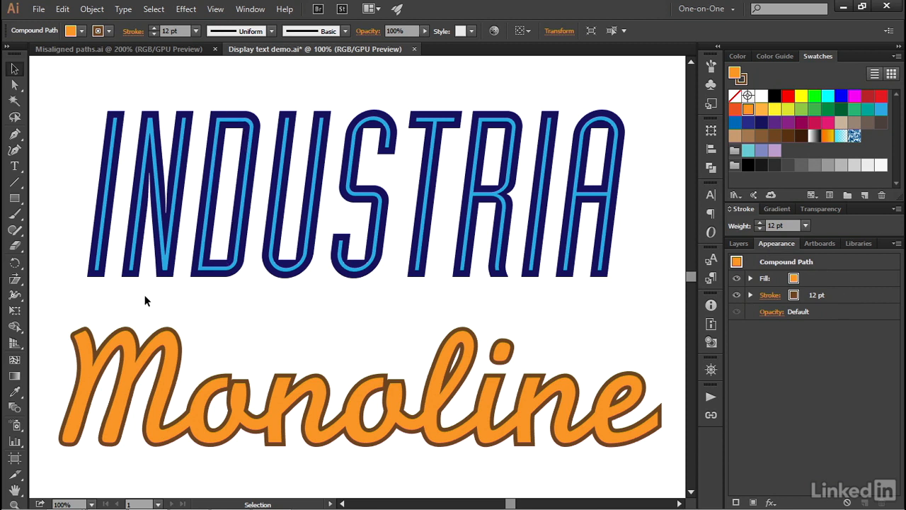
# - Start a horizontal shear of the Monoline lettering with a shear angle of -7°
pyautogui.click(17, 282)
pyautogui.keyDown('alt'); pyautogui.click(61, 227); pyautogui.keyUp('alt')
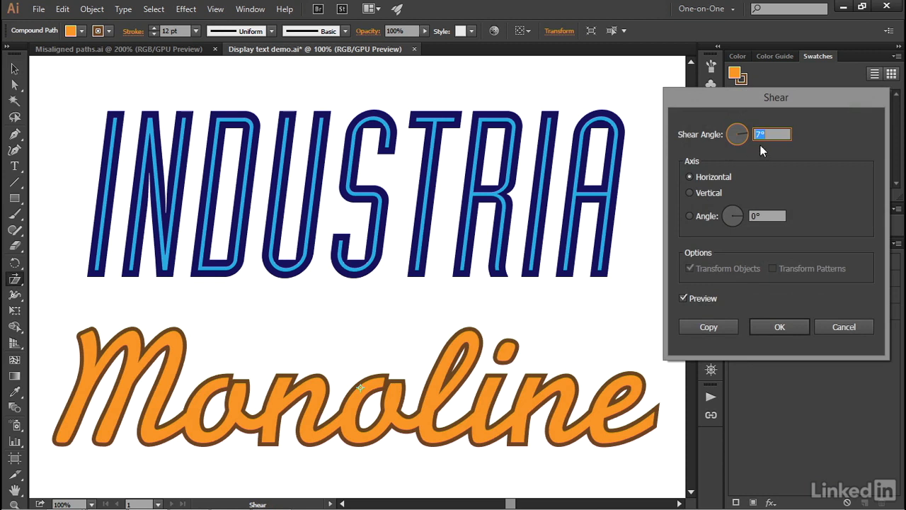
pyautogui.write('-7')
pyautogui.press('Tab')
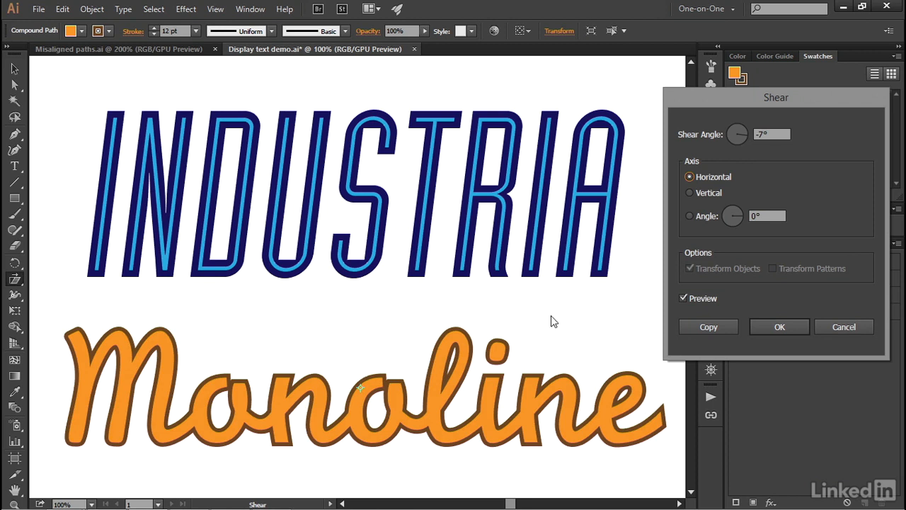
# - Preview gentler horizontal shear angles on the Monoline lettering, raising the angle to -3°
pyautogui.click(772, 134)
pyautogui.press('Up')
pyautogui.press('Up')
pyautogui.press('Up')
pyautogui.press('Up')
pyautogui.press('Up')
pyautogui.press('Up')
pyautogui.press('Up')
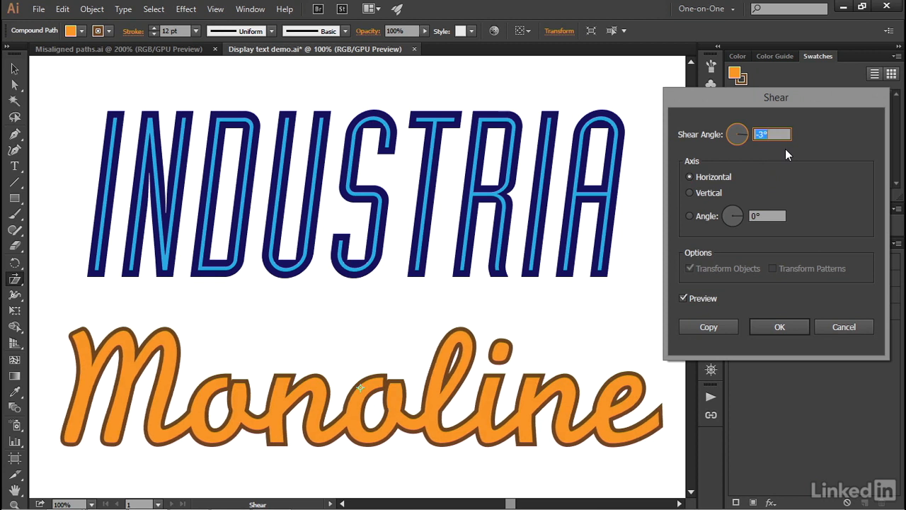
# - Set the Monoline shear angle to -8° and apply the horizontal shear
pyautogui.press('Down')
pyautogui.press('Down')
pyautogui.press('Down')
pyautogui.press('Down')
pyautogui.press('Down')
pyautogui.press('Down')
pyautogui.press('Down')
pyautogui.press('Down')
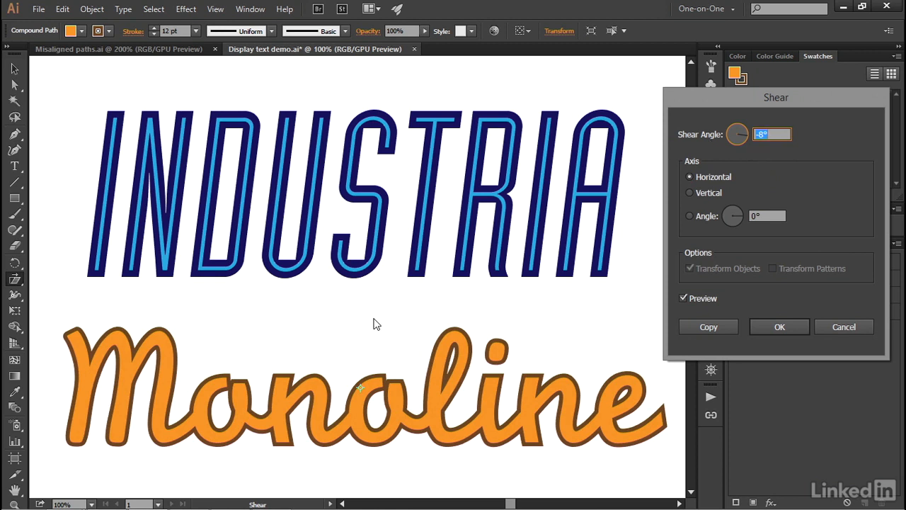
pyautogui.click(777, 132)
pyautogui.click(796, 328)
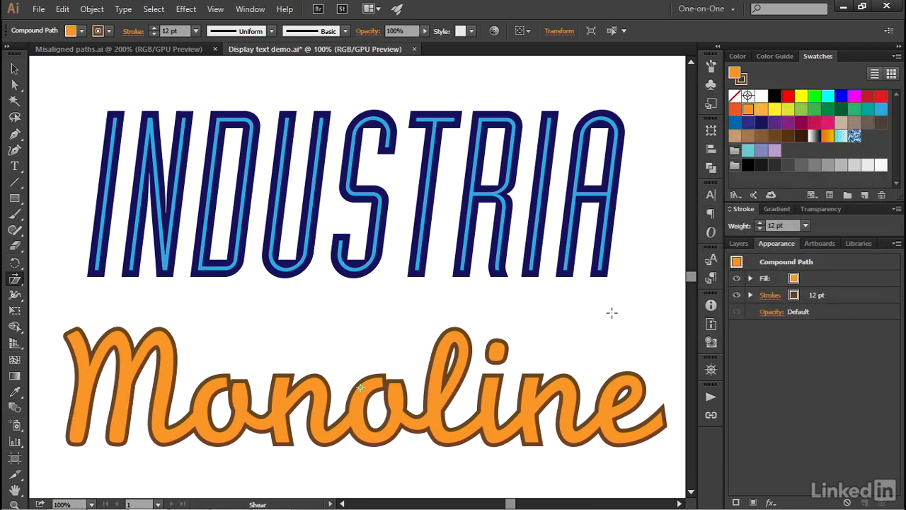